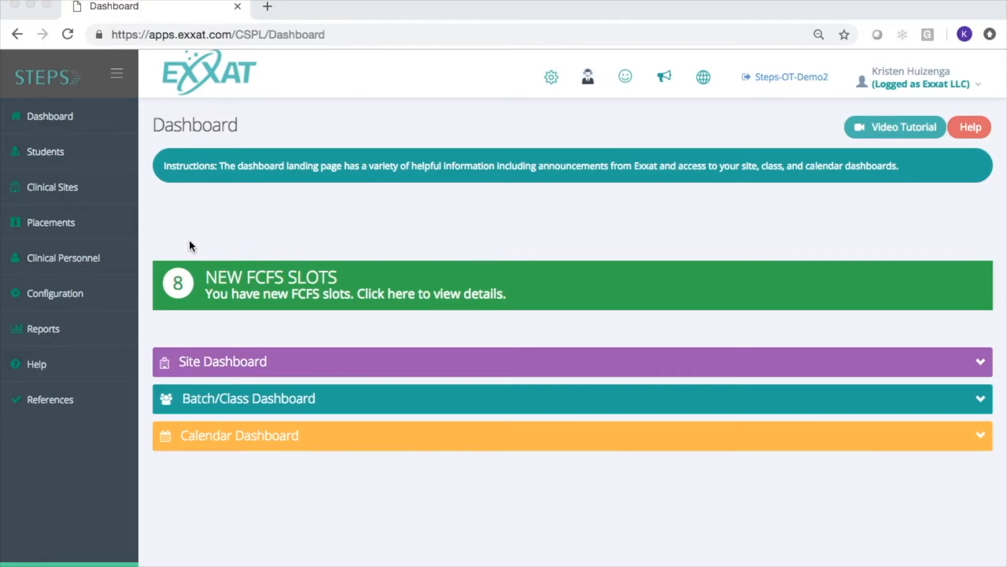
Step: Open the placements list by session and remove the Favorite Only filter to list all active sessions
left_click(190, 237)
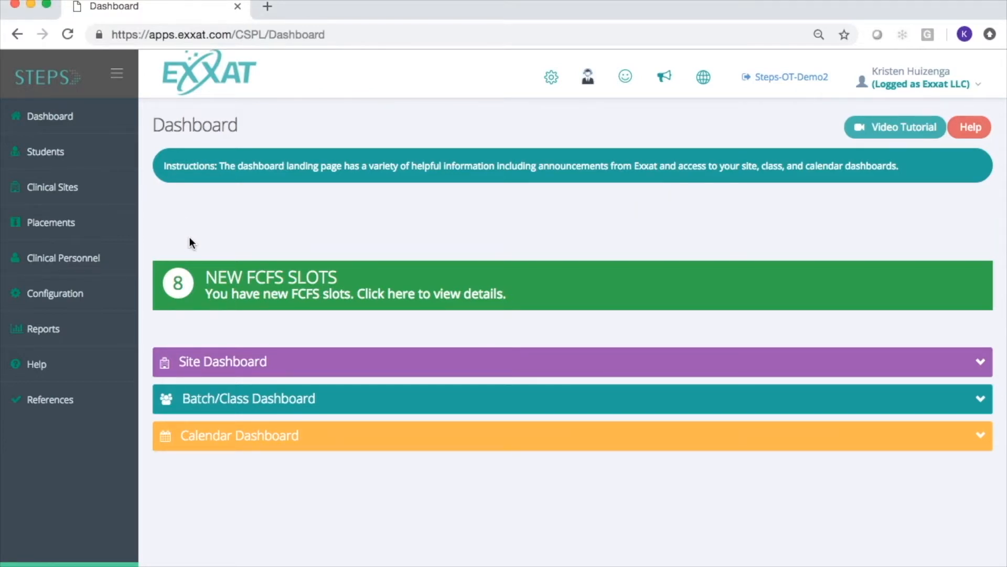
mouse_move(13, 222)
left_click(190, 224)
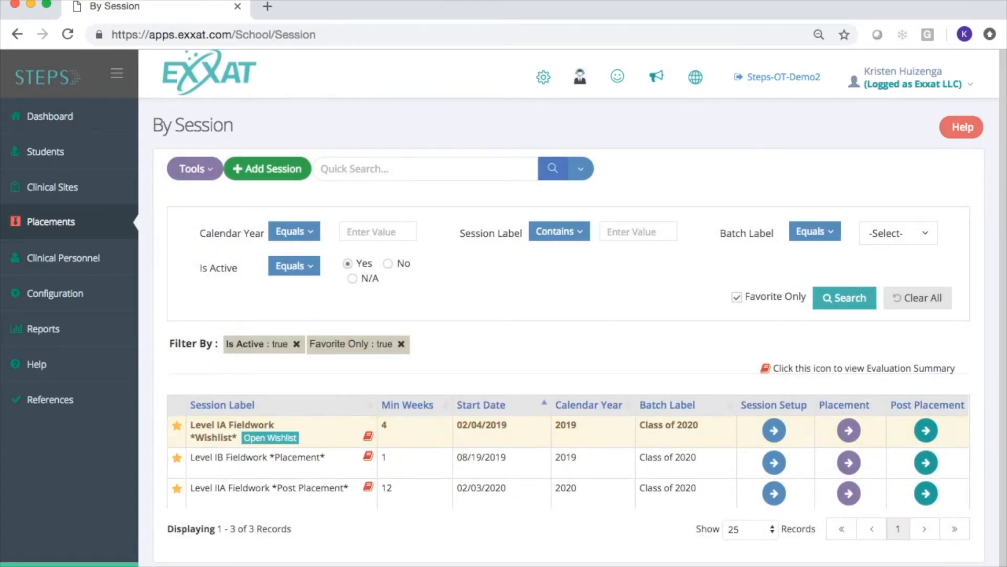
left_click(401, 344)
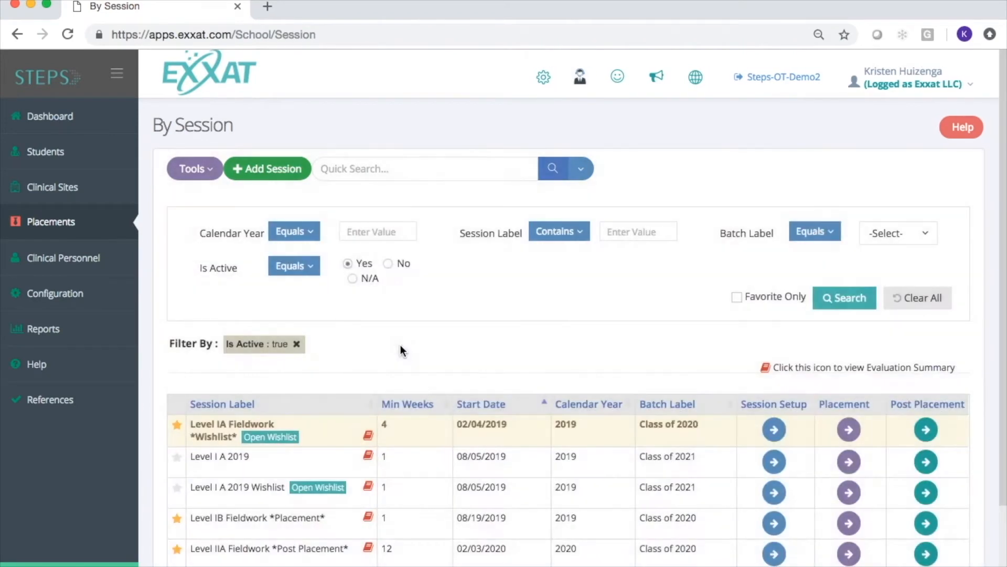
scroll(400, 345, "down", 2)
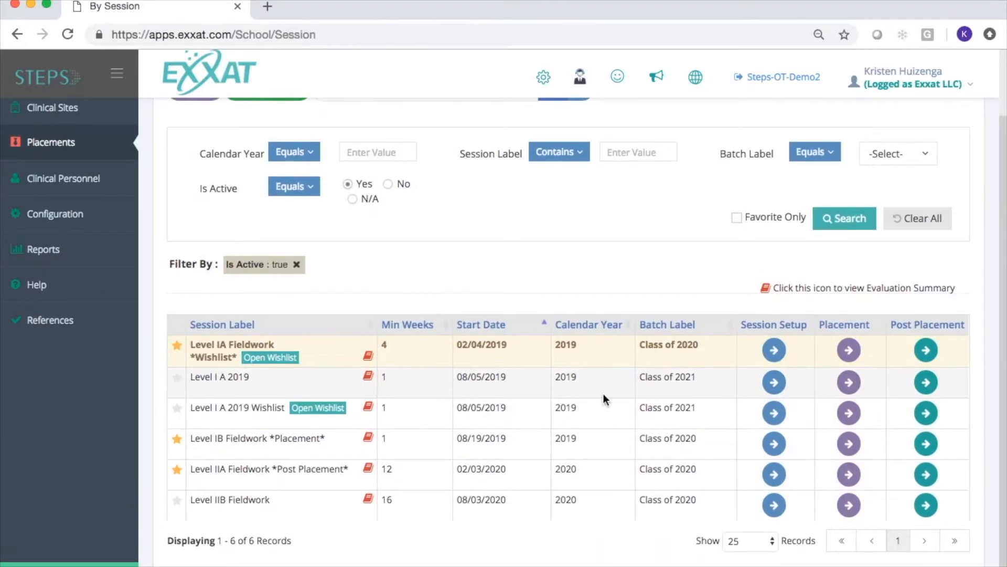
Step: Open the placement details of the Level I A 2019 session and go to its slot cancellation management
left_click(849, 382)
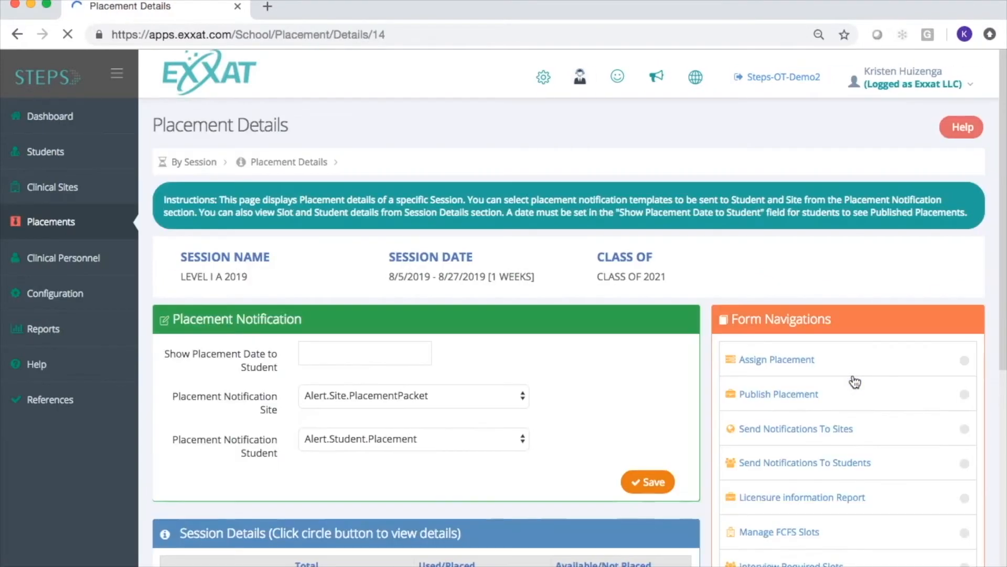
scroll(856, 382, "down", 2)
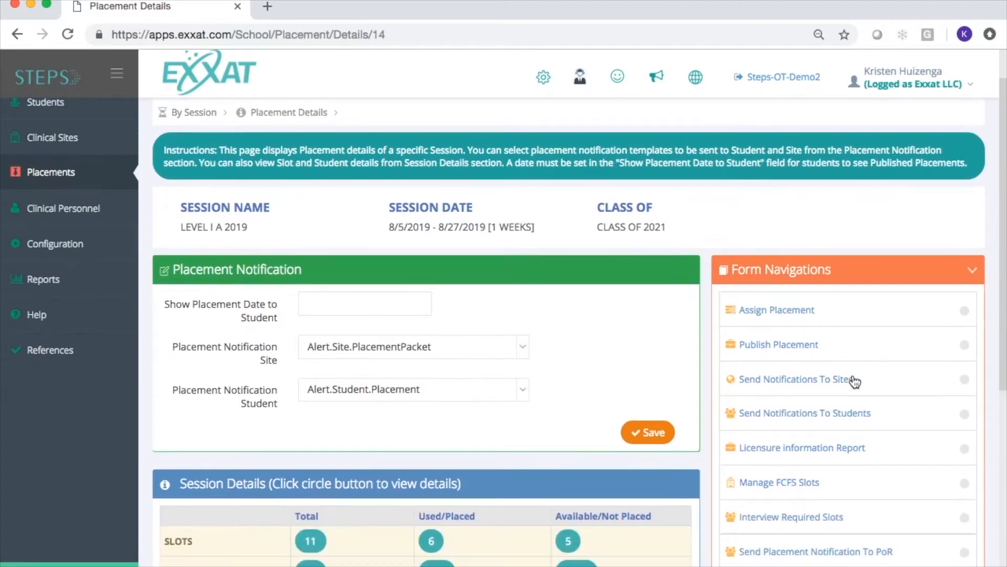
scroll(855, 382, "down", 6)
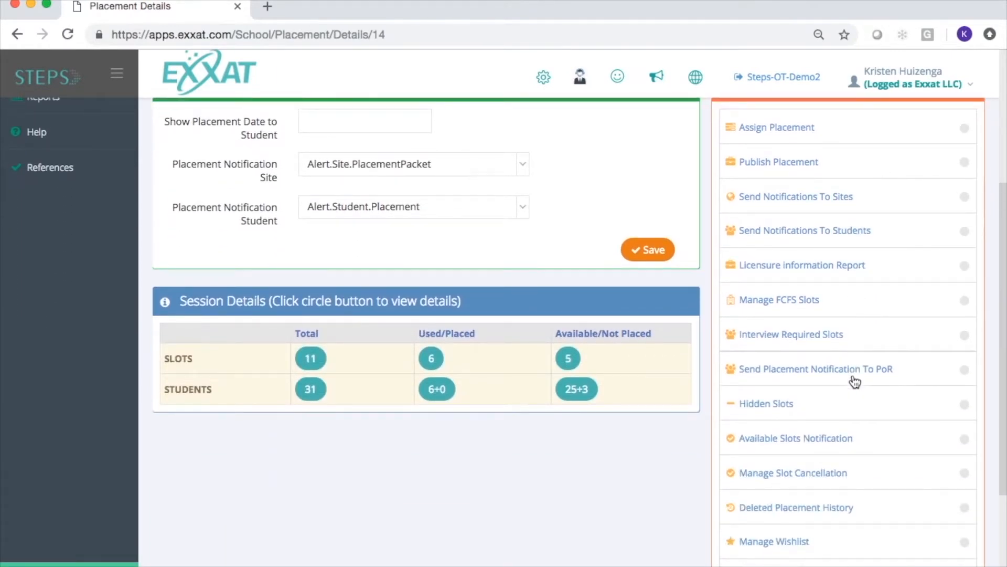
left_click(769, 476)
Step: Set the slots cancelled by school to 1 for BayHealth Hospital and for Big Heart Children's Hospital
scroll(429, 439, "down", 1)
scroll(429, 440, "down", 2)
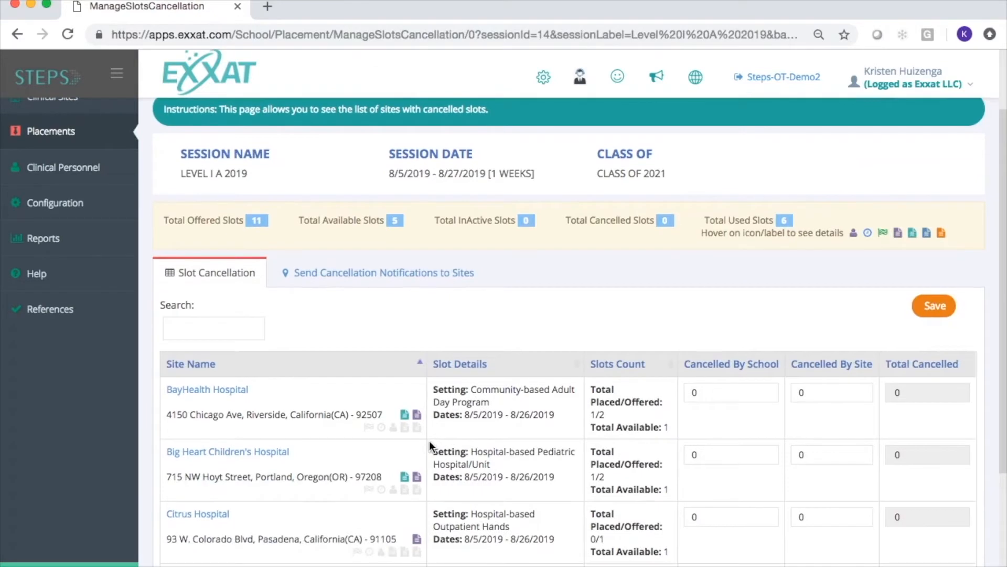
scroll(362, 532, "down", 2)
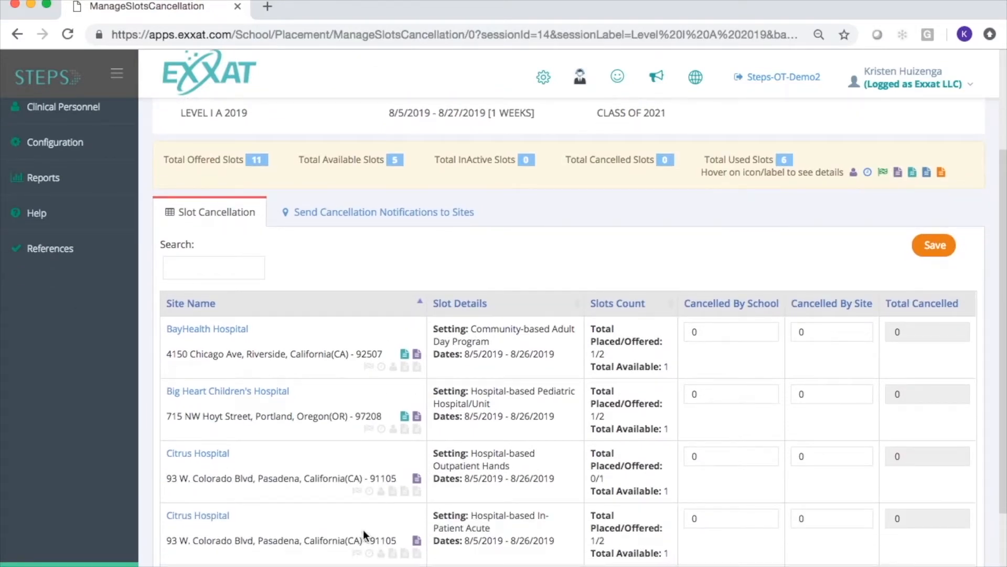
scroll(363, 532, "down", 1)
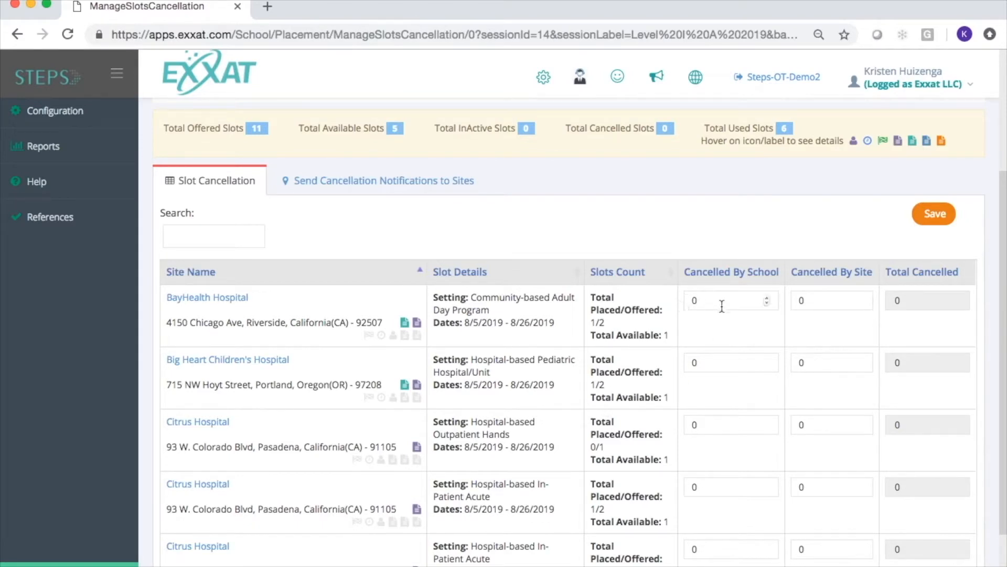
left_click(767, 298)
scroll(700, 336, "down", 1)
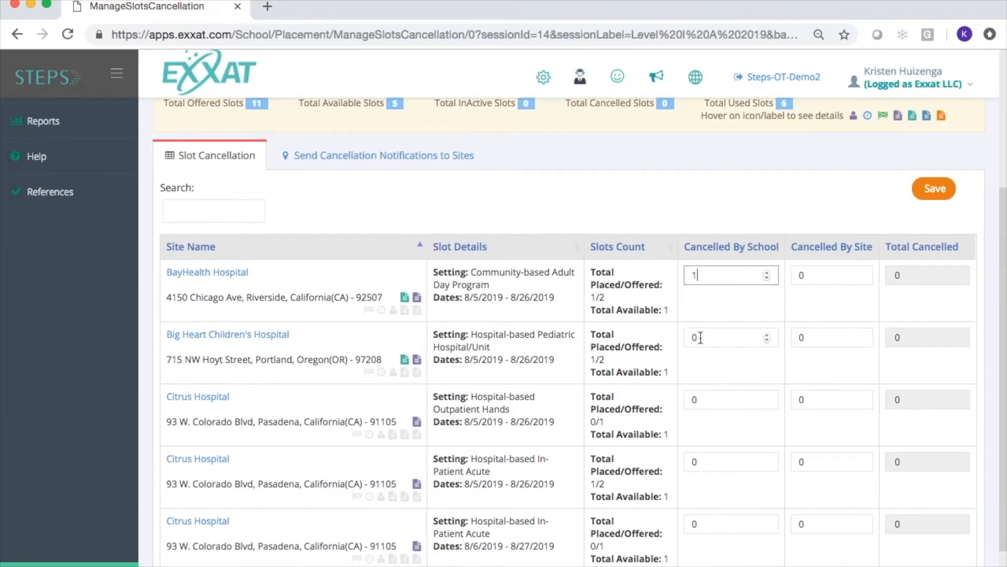
left_click(767, 335)
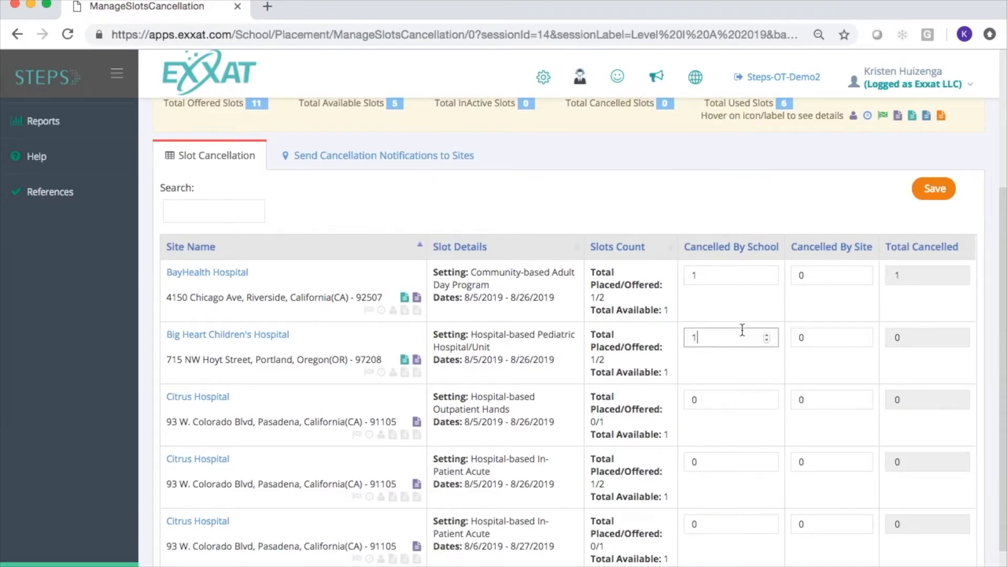
Step: Set slots cancelled by school to 1 for Citrus Hospital's Outpatient Hands and 8/5/2019 In-Patient Acute rows, and save the cancellations
scroll(729, 320, "down", 2)
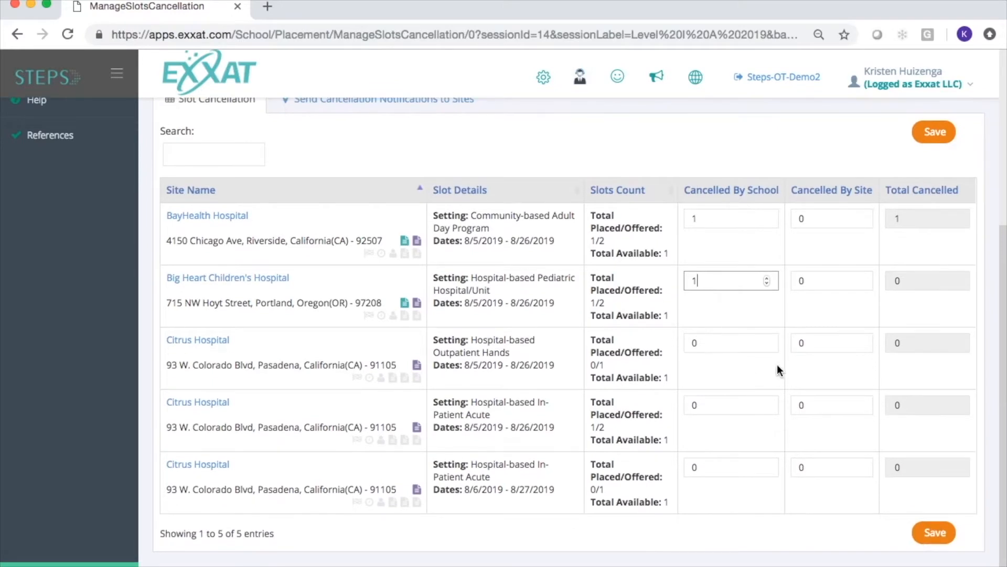
left_click(767, 341)
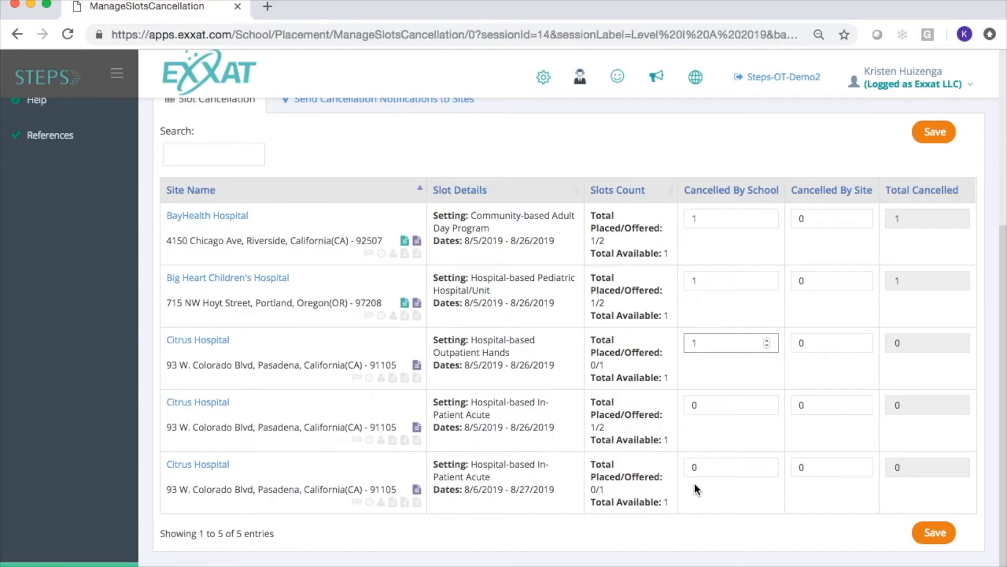
left_click(765, 402)
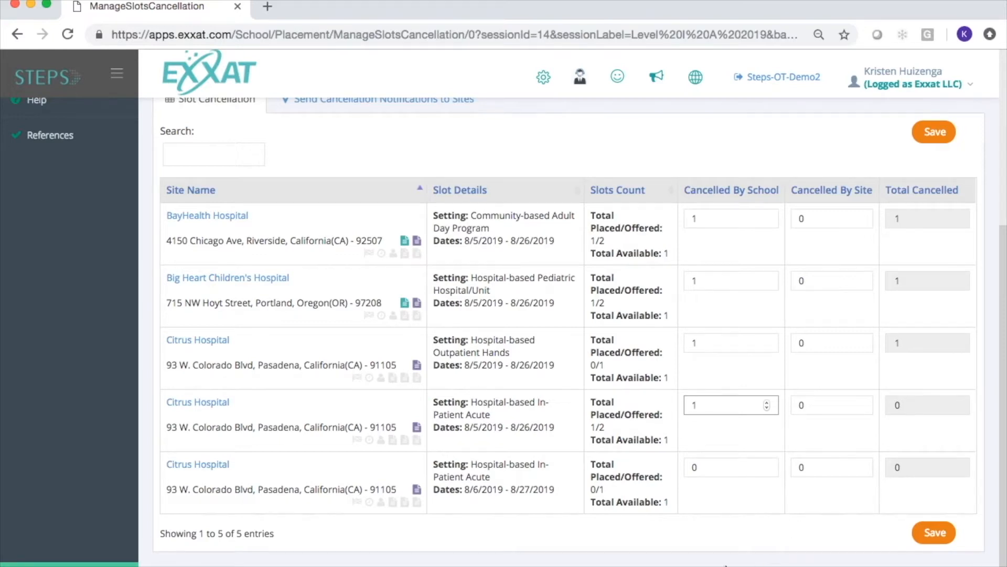
left_click(747, 356)
left_click(937, 535)
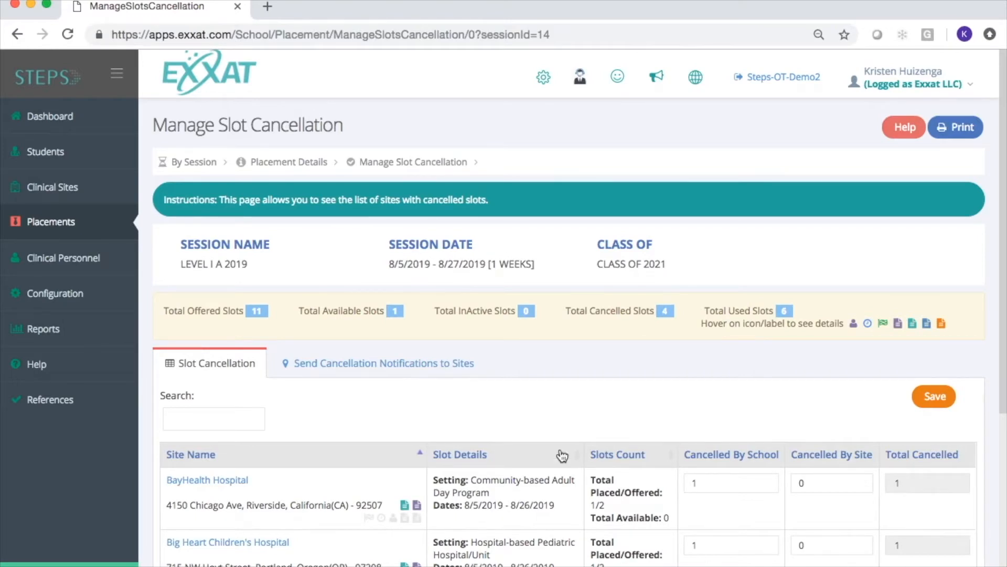
Step: Select all sites in the cancellation notifications list and start scheduling an email request to them
scroll(560, 455, "down", 2)
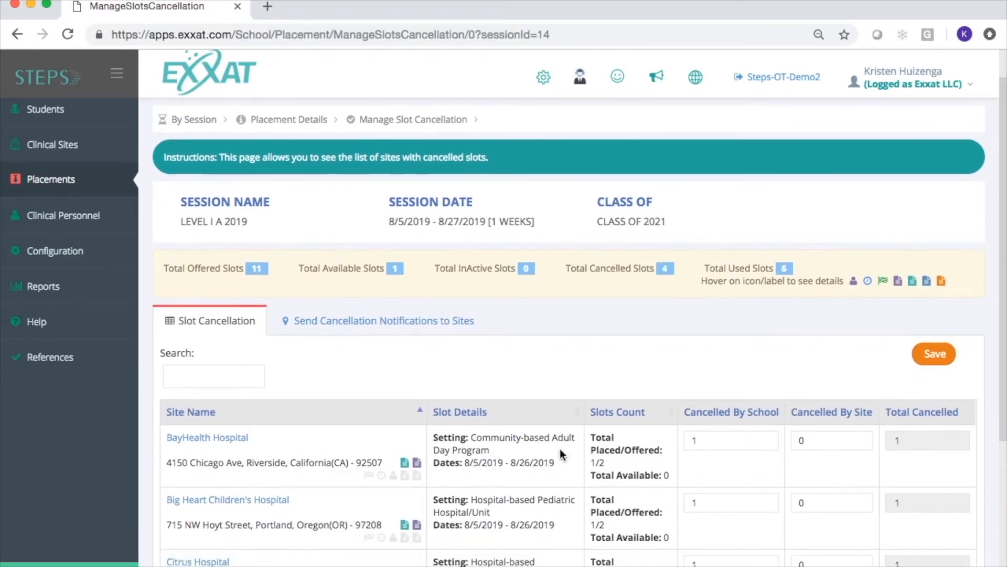
left_click(339, 323)
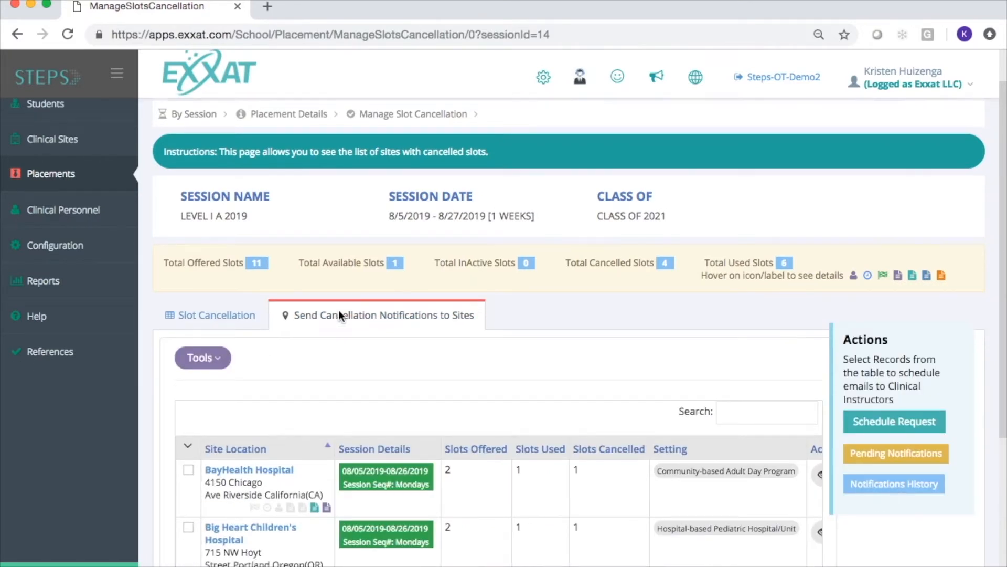
scroll(338, 310, "down", 5)
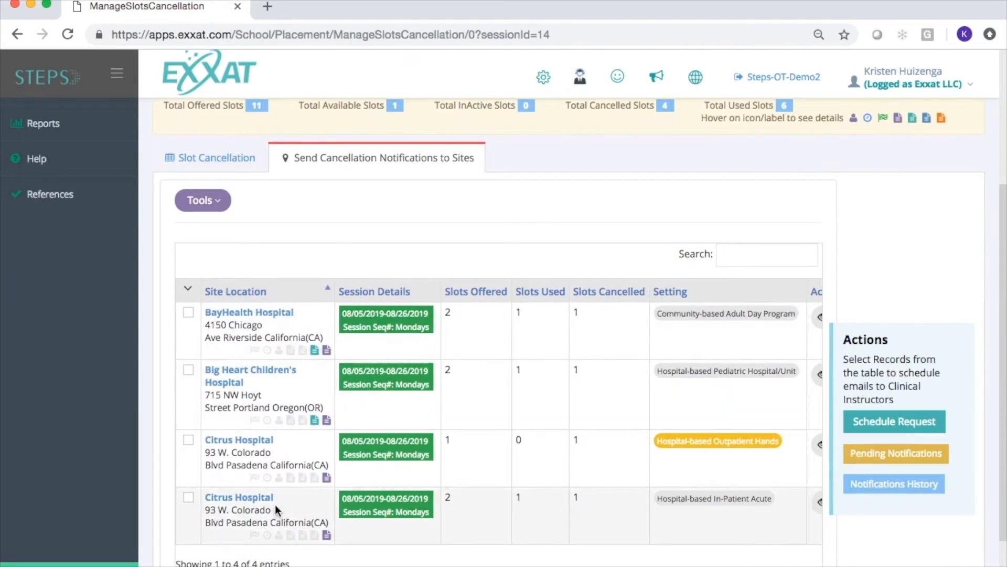
scroll(275, 507, "down", 2)
scroll(275, 505, "up", 1)
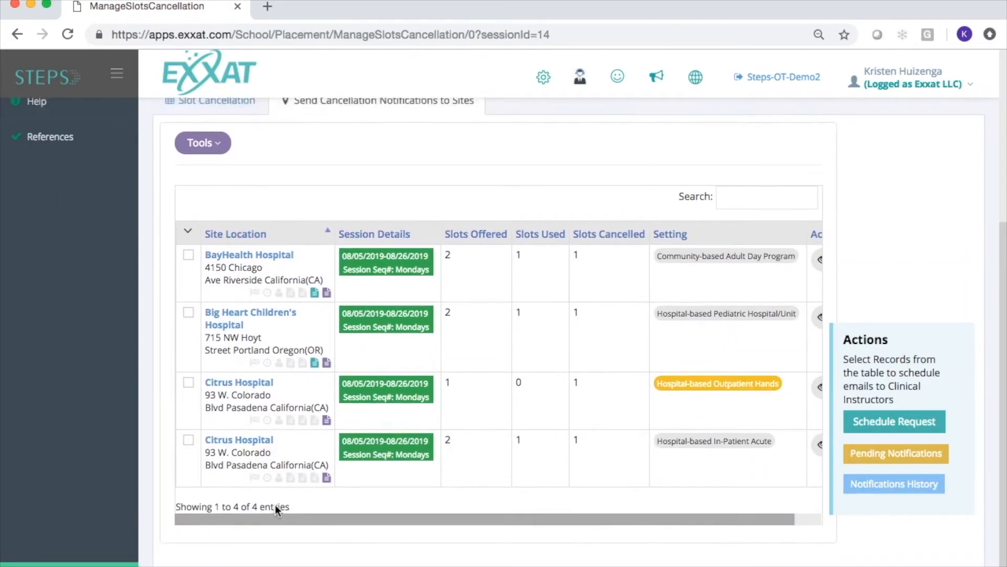
left_click(188, 241)
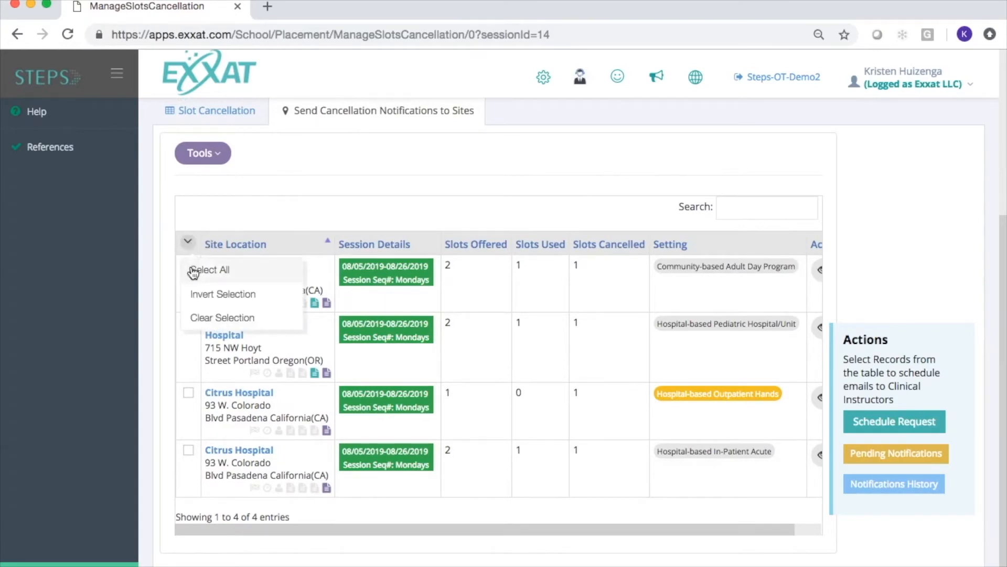
left_click(191, 269)
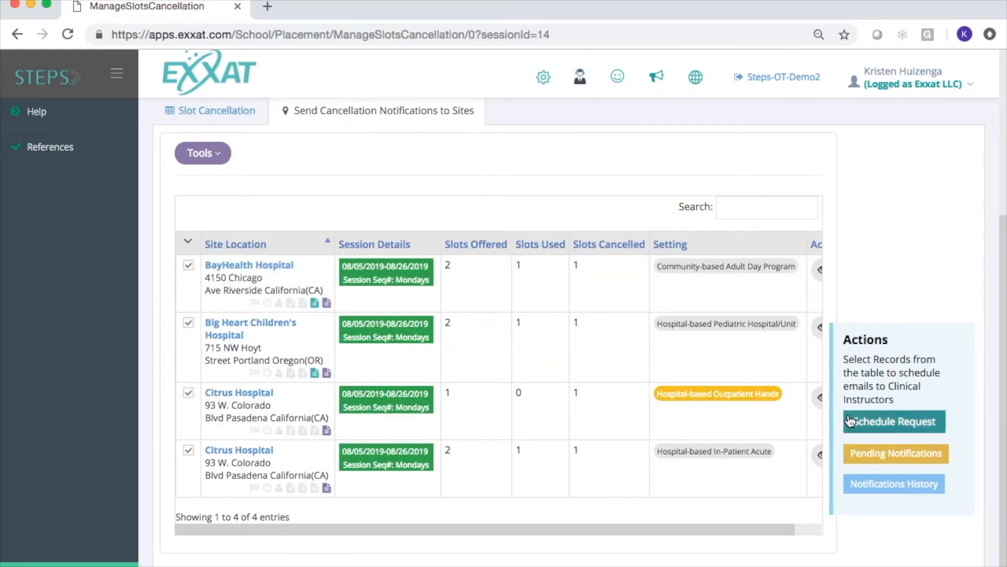
left_click(849, 420)
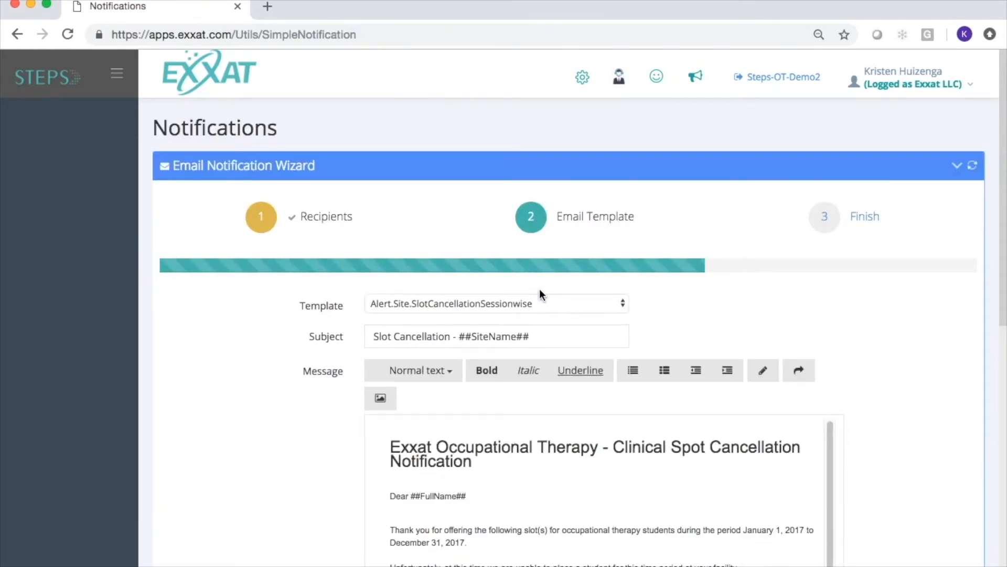
Step: Choose Alert.Site.SlotCancellationSessionwise as the template for the cancellation email
left_click(547, 308)
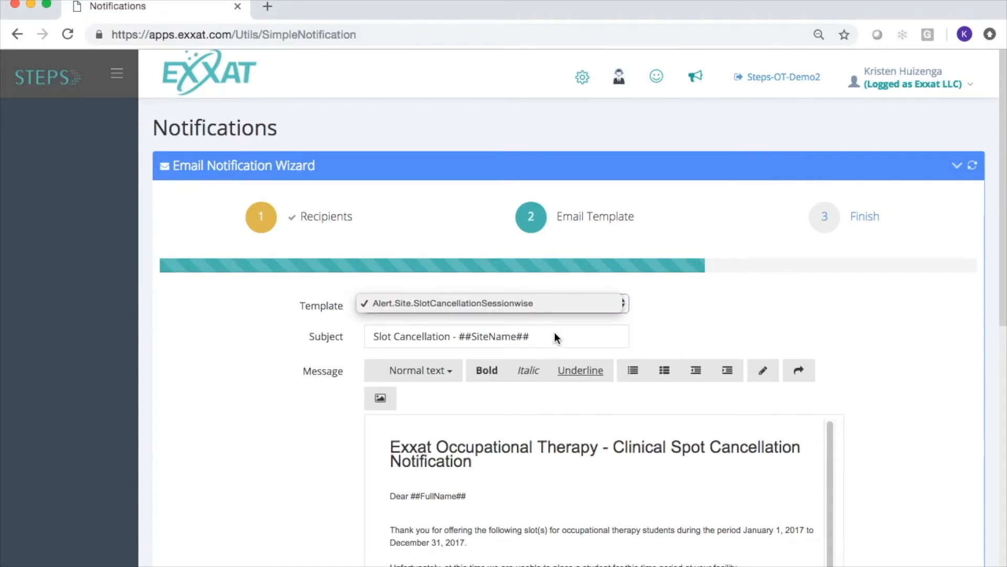
left_click(559, 303)
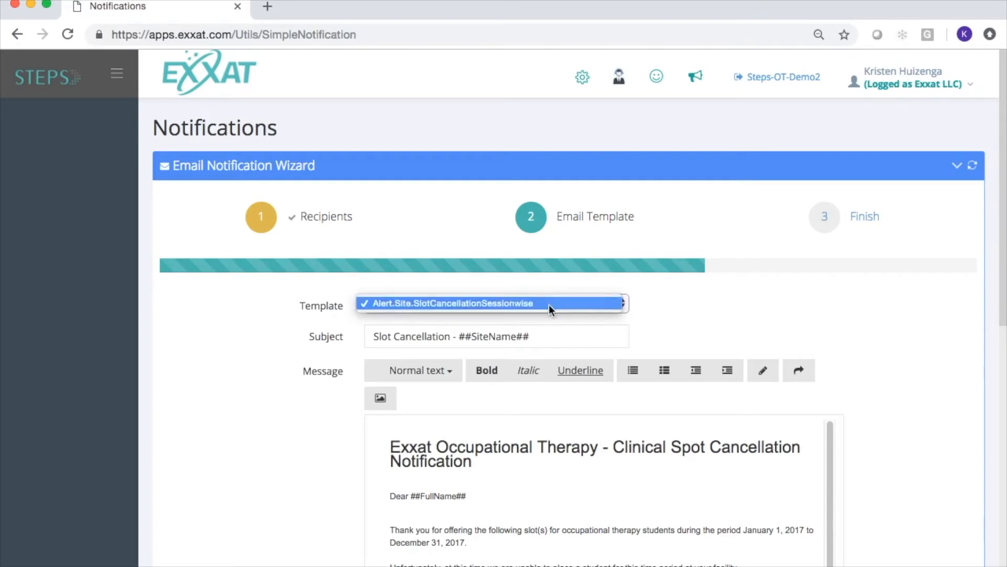
left_click(548, 304)
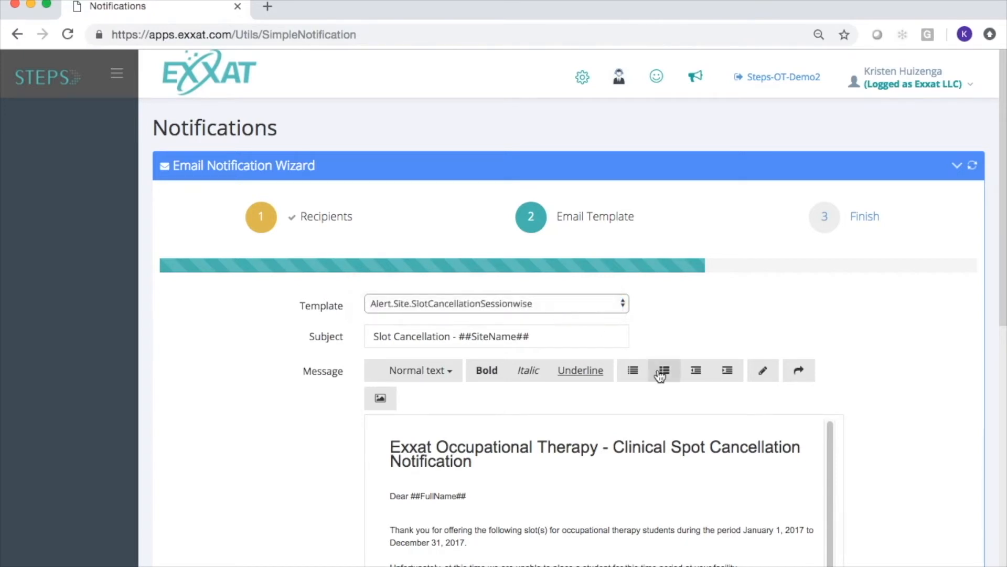
Step: Review the cancellation email's message and placeholders, then its CC, BCC, override recipient and attachment options
scroll(659, 373, "down", 2)
scroll(660, 376, "down", 1)
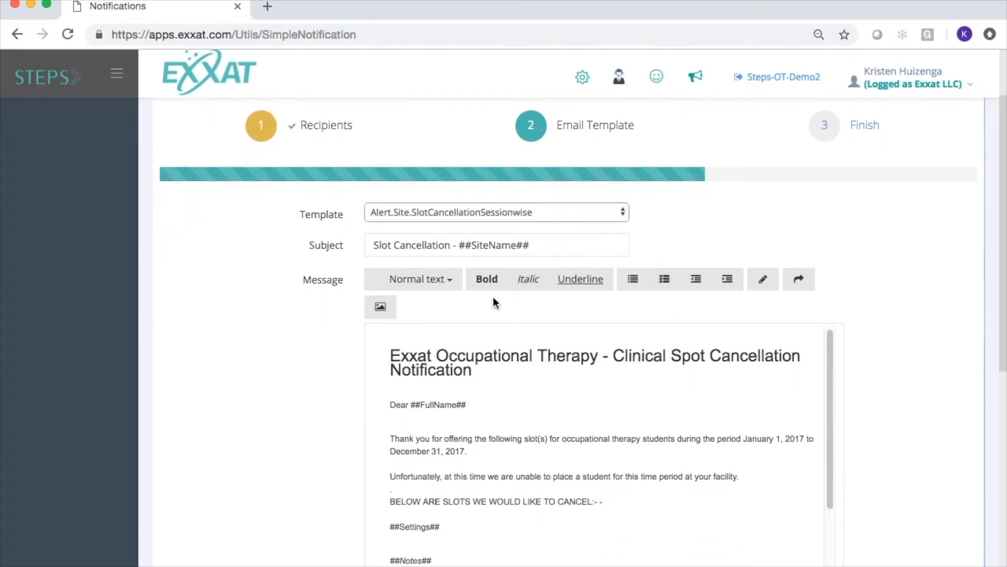
scroll(493, 302, "down", 2)
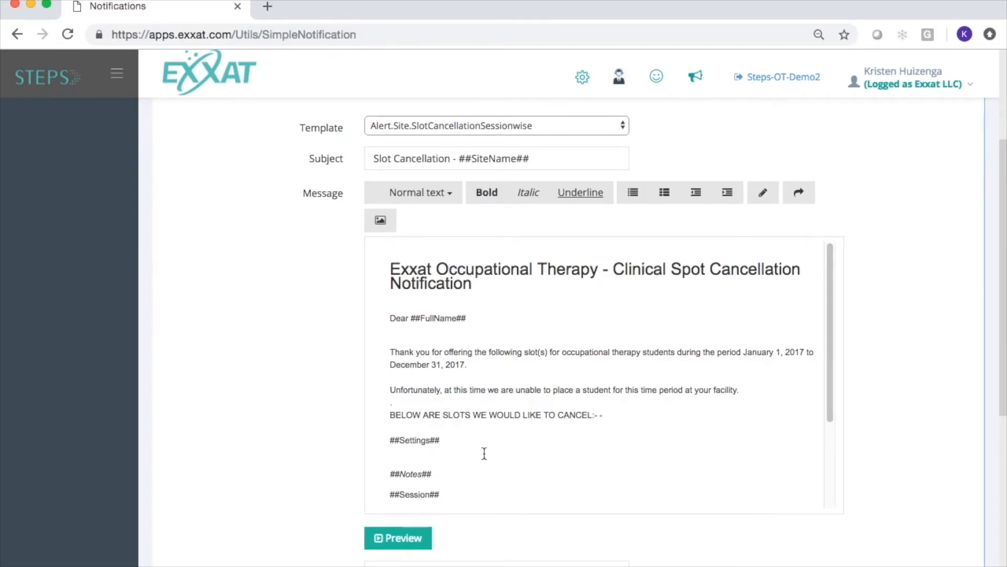
scroll(483, 453, "down", 2)
scroll(563, 497, "down", 1)
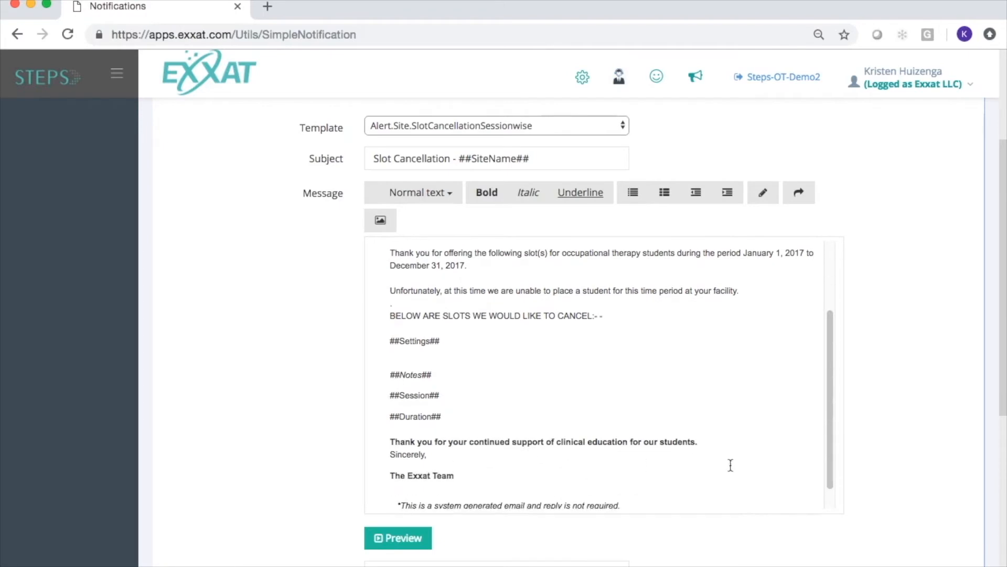
left_click(725, 438)
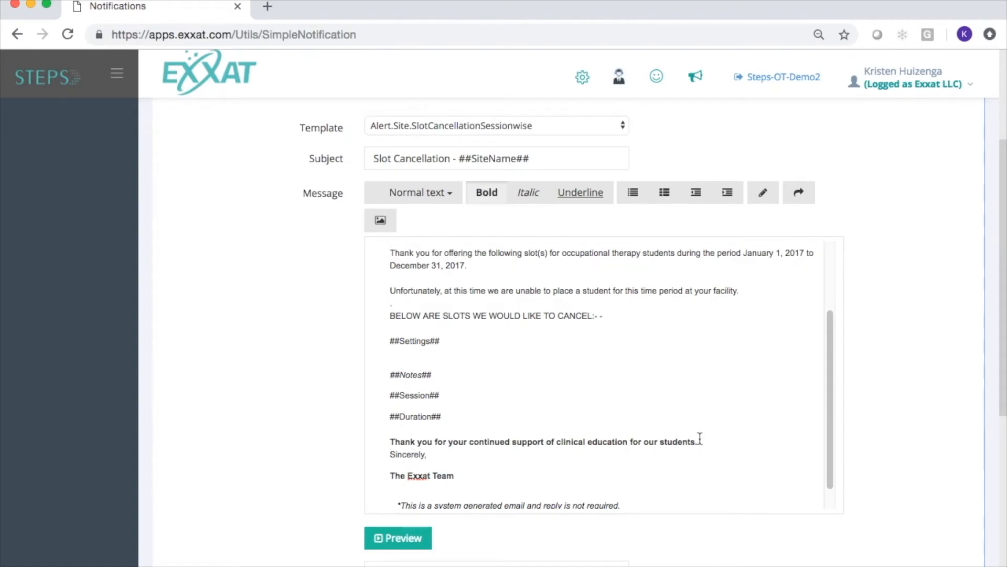
scroll(873, 413, "down", 1)
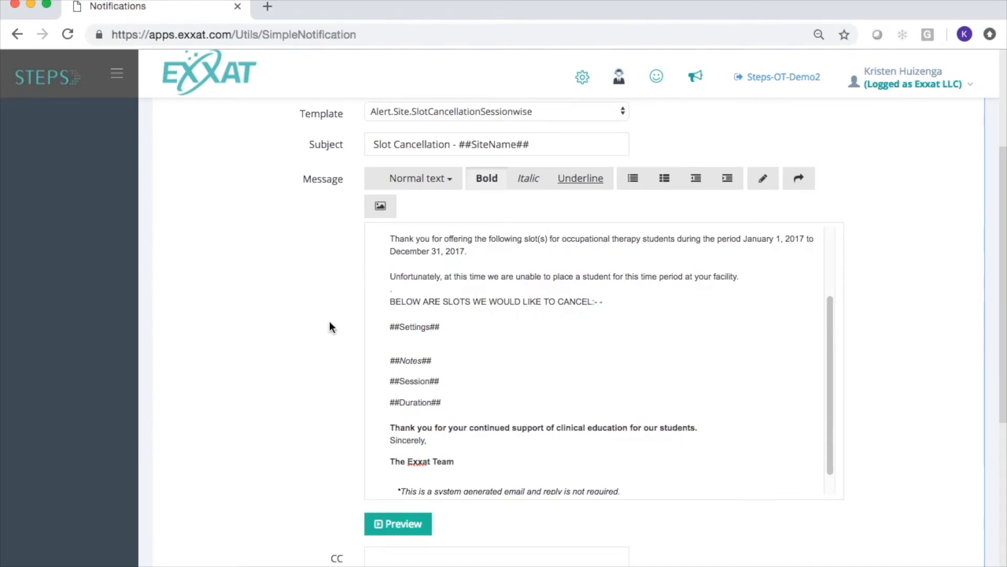
left_click_drag(432, 361, 400, 361)
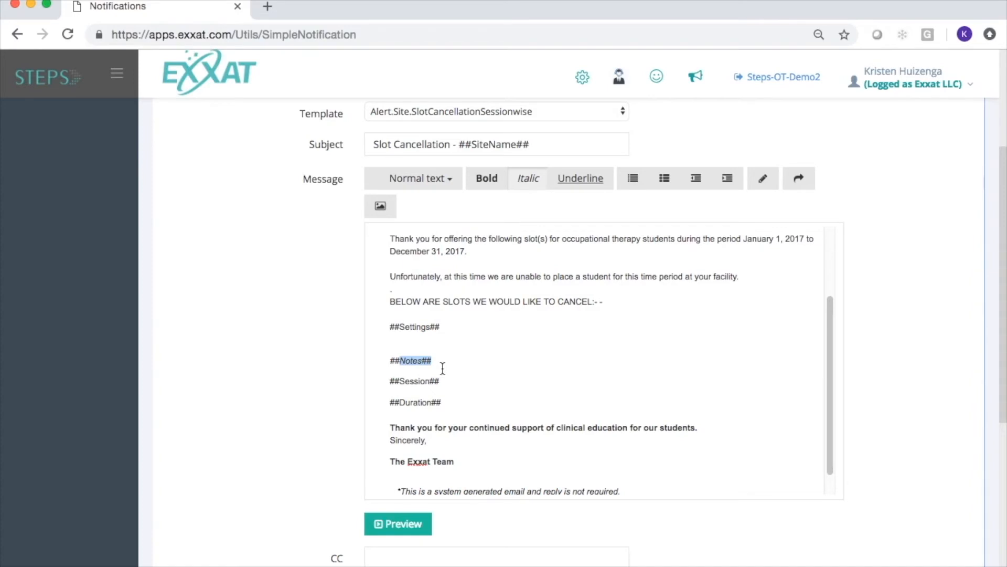
left_click(464, 359)
scroll(256, 355, "down", 4)
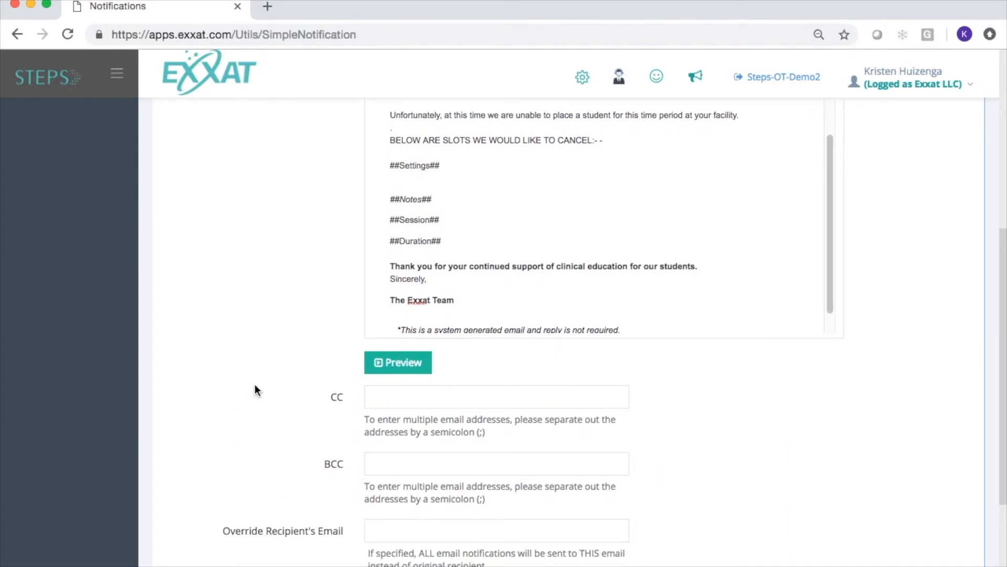
scroll(255, 390, "down", 1)
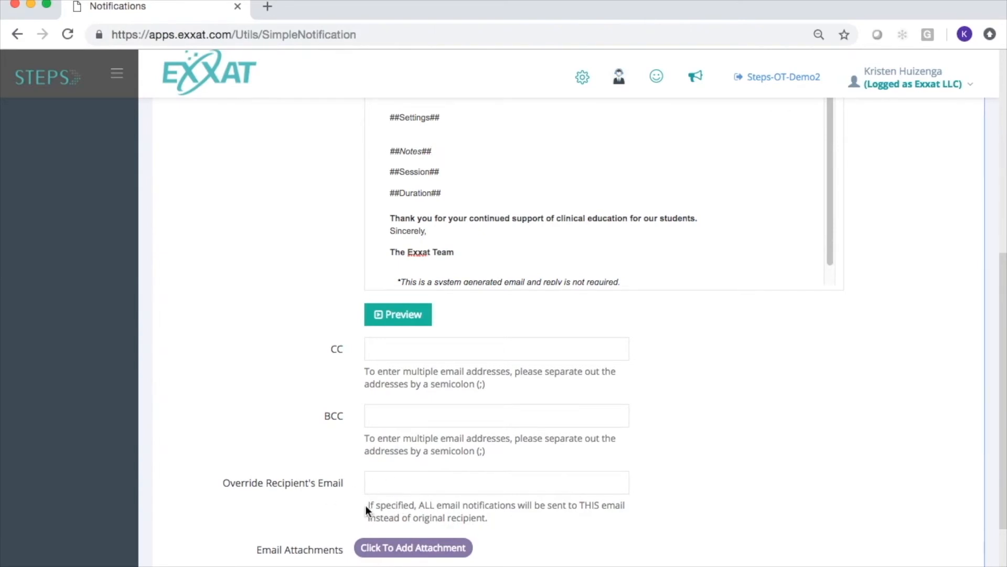
scroll(293, 417, "down", 2)
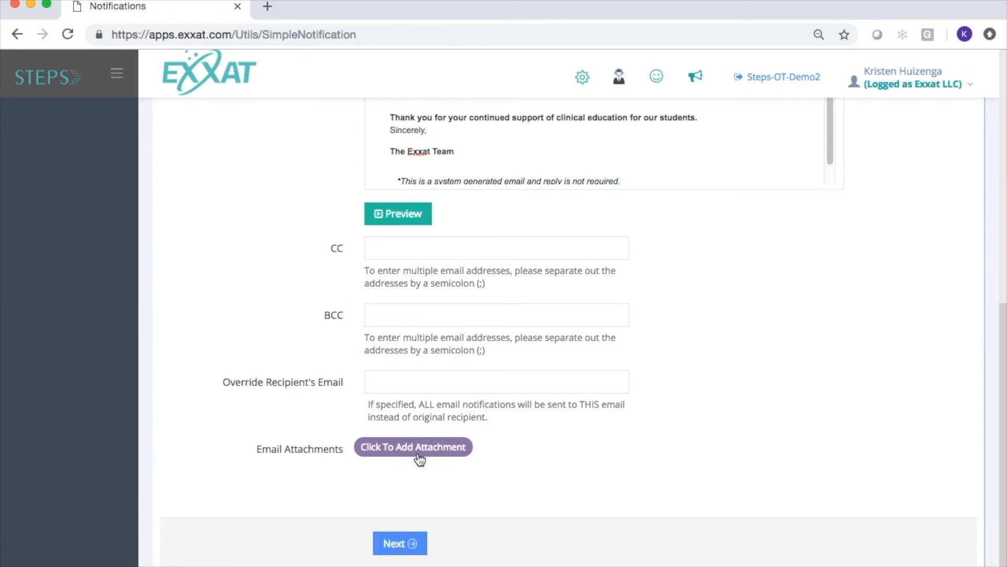
Step: Proceed from the cancellation email setup to the pending notifications, then select all of them and send them
left_click(409, 538)
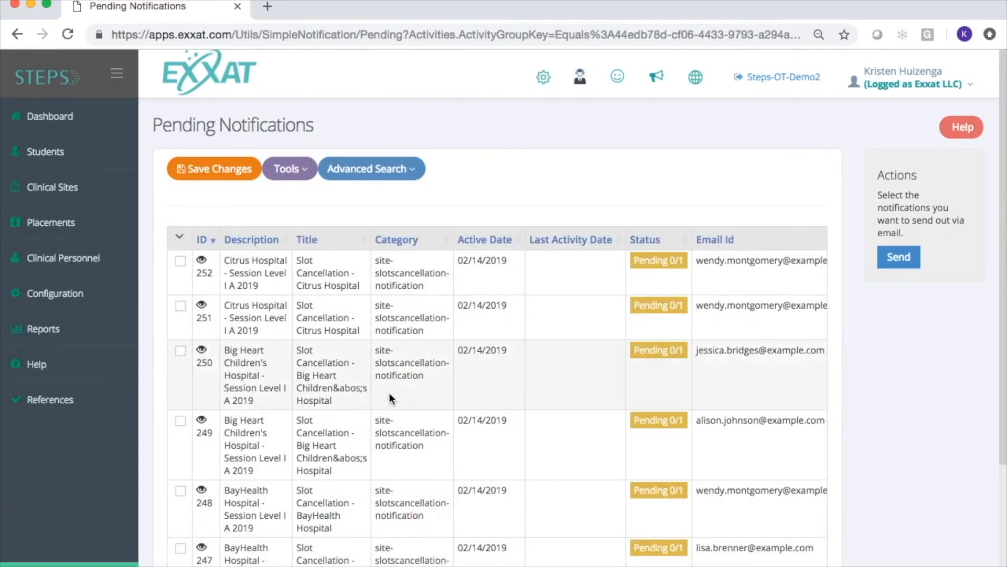
scroll(388, 405, "down", 3)
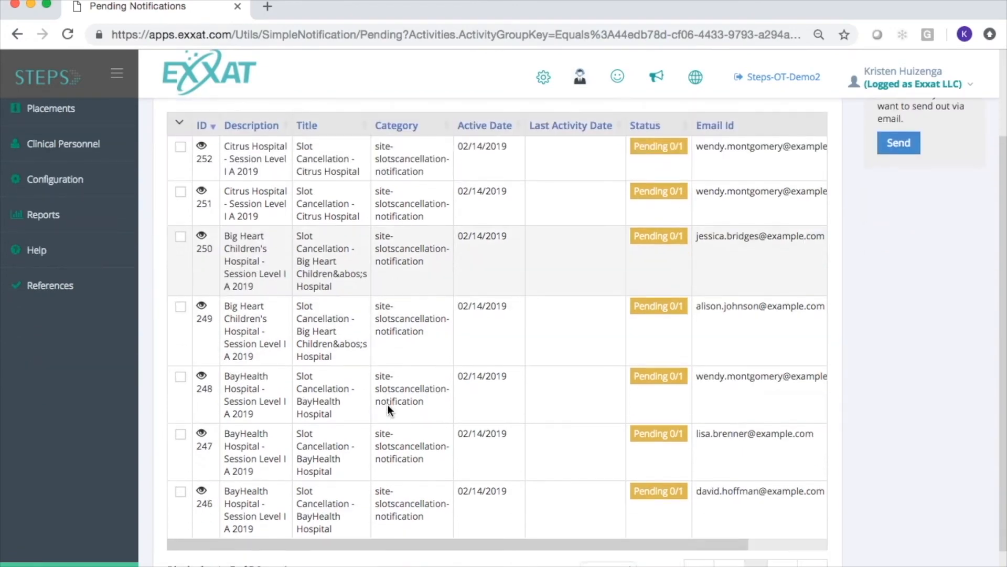
scroll(389, 404, "up", 3)
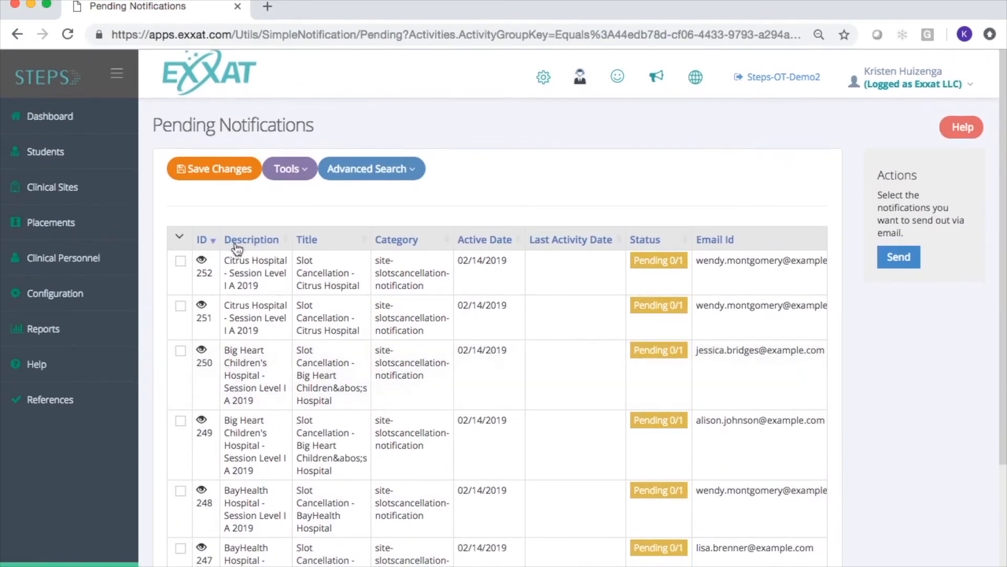
left_click(182, 239)
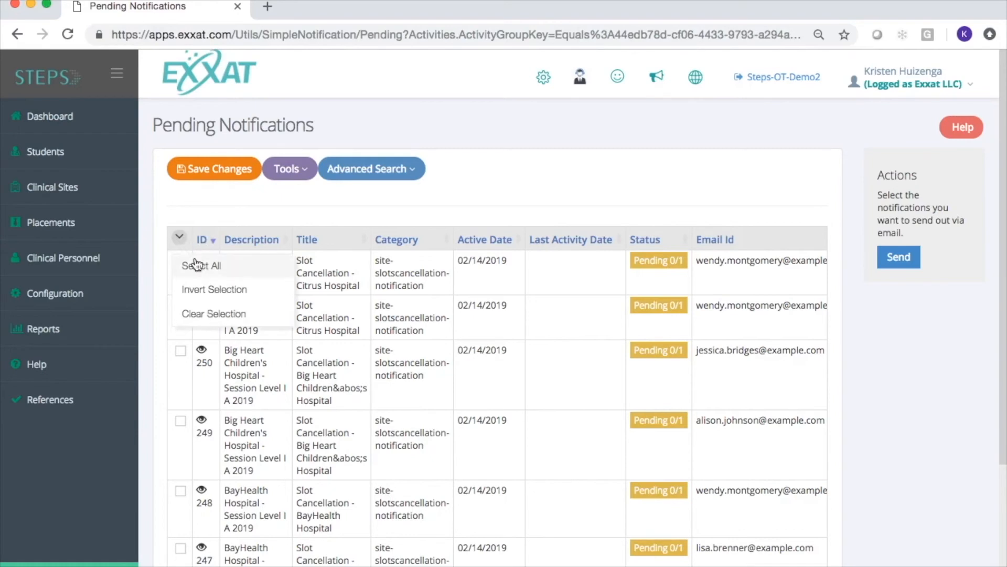
left_click(196, 262)
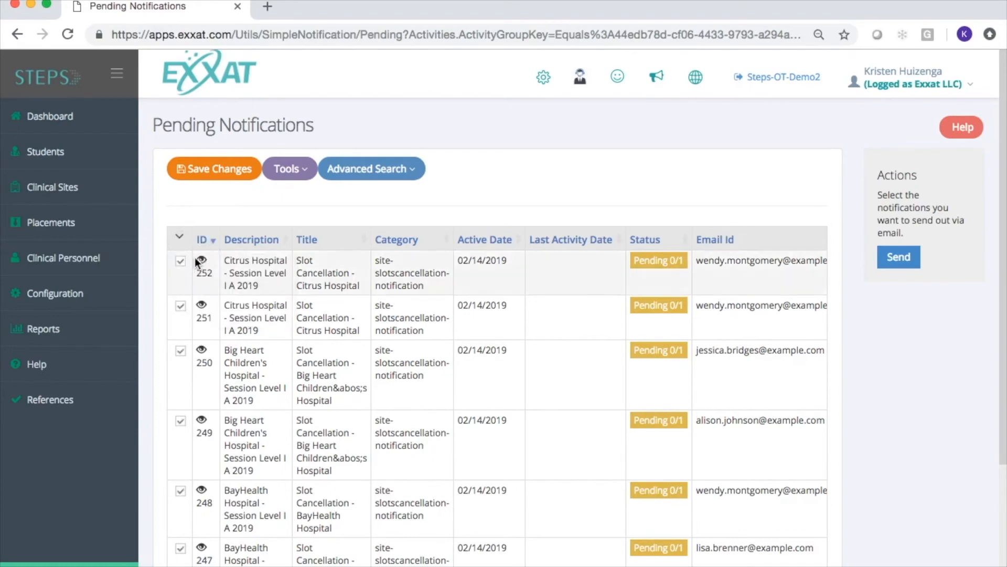
left_click(898, 257)
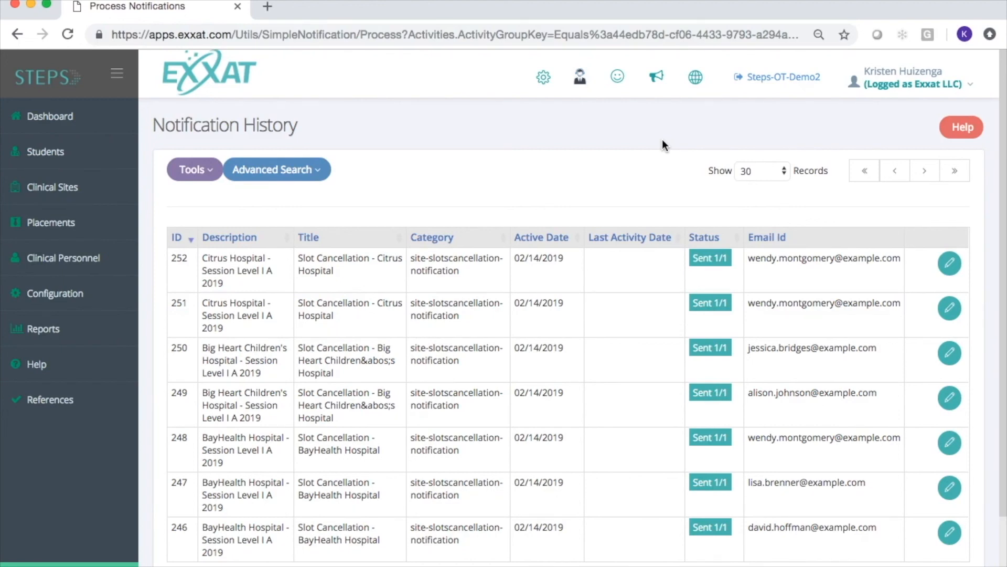
Step: Return to the Level I A 2019 slot cancellation page and examine the sites listed for cancellation notifications, including their row actions
scroll(662, 140, "down", 3)
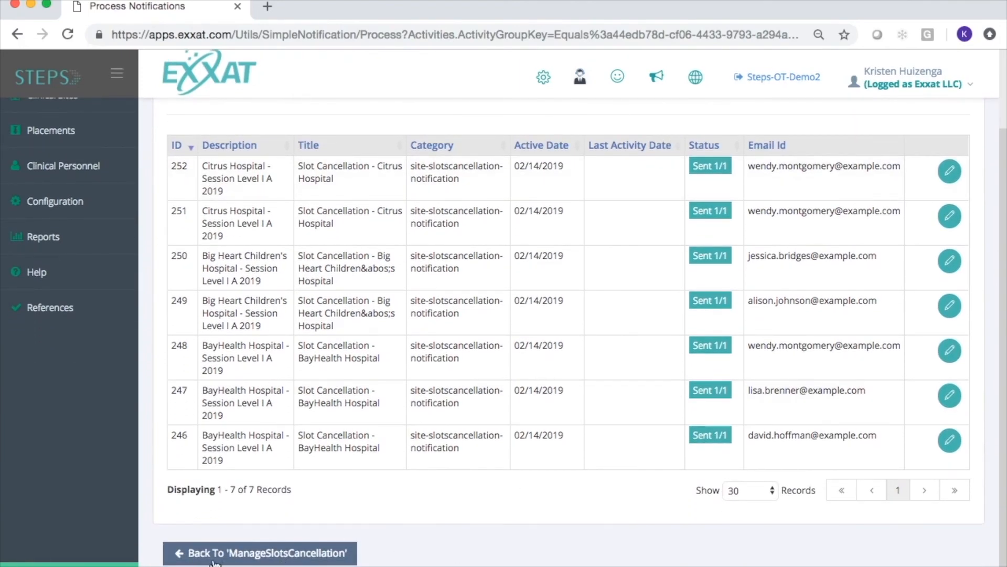
left_click(192, 556)
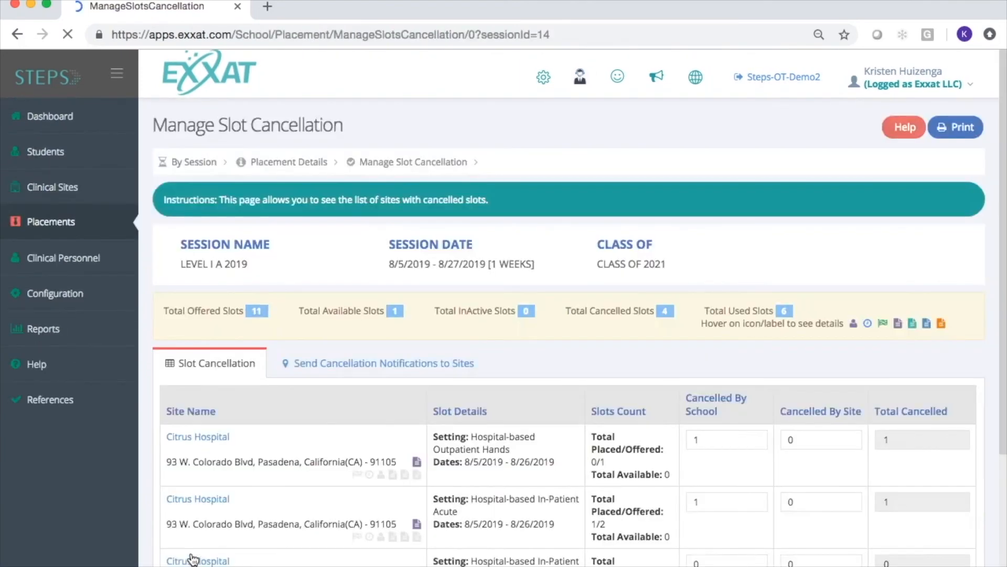
scroll(232, 512, "down", 3)
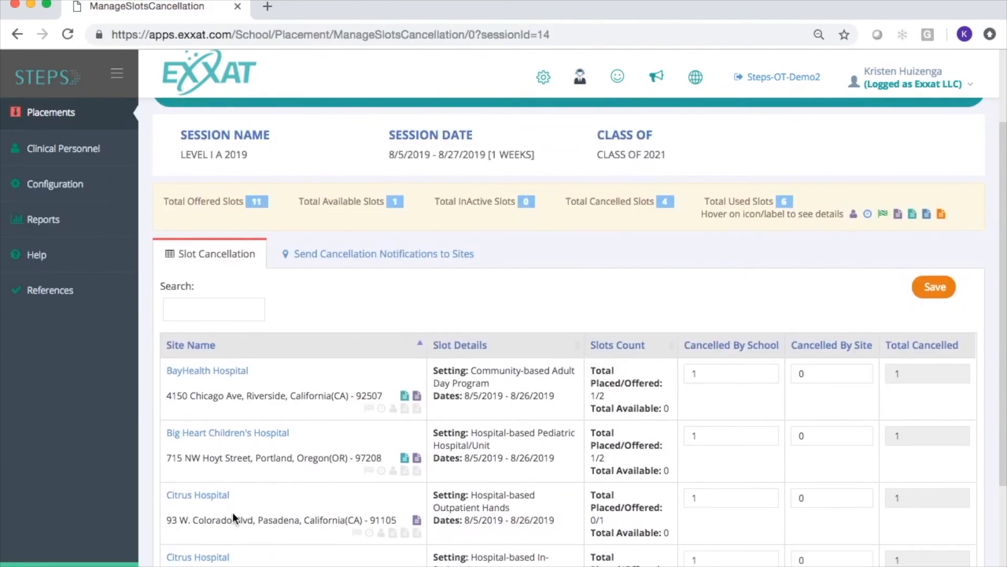
left_click(347, 250)
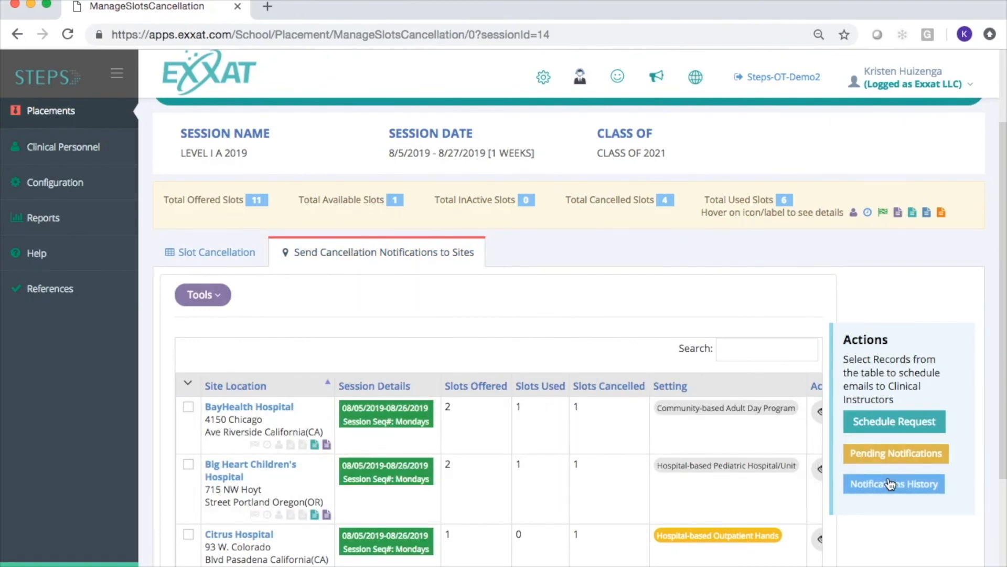
scroll(682, 331, "down", 5)
scroll(681, 325, "right", 1)
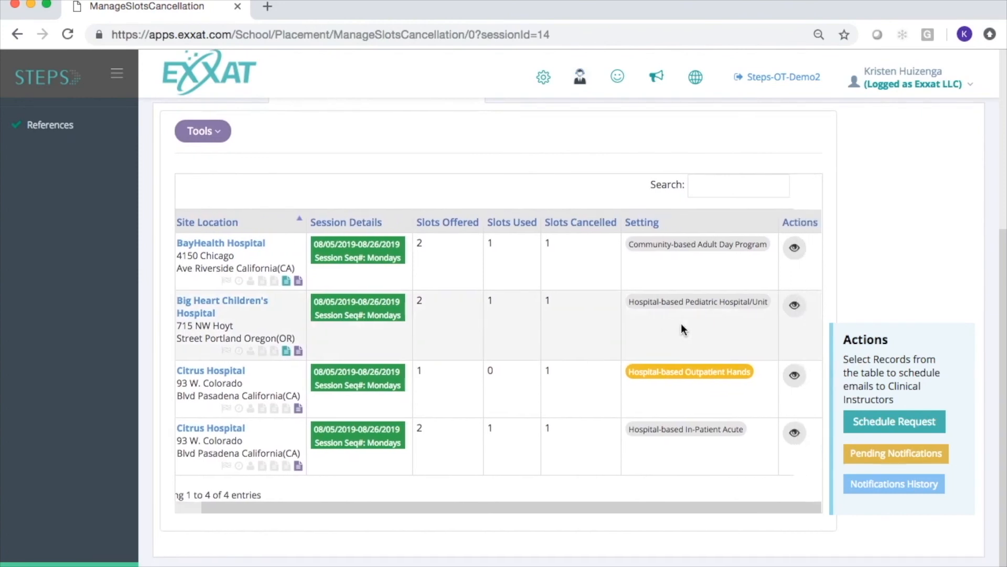